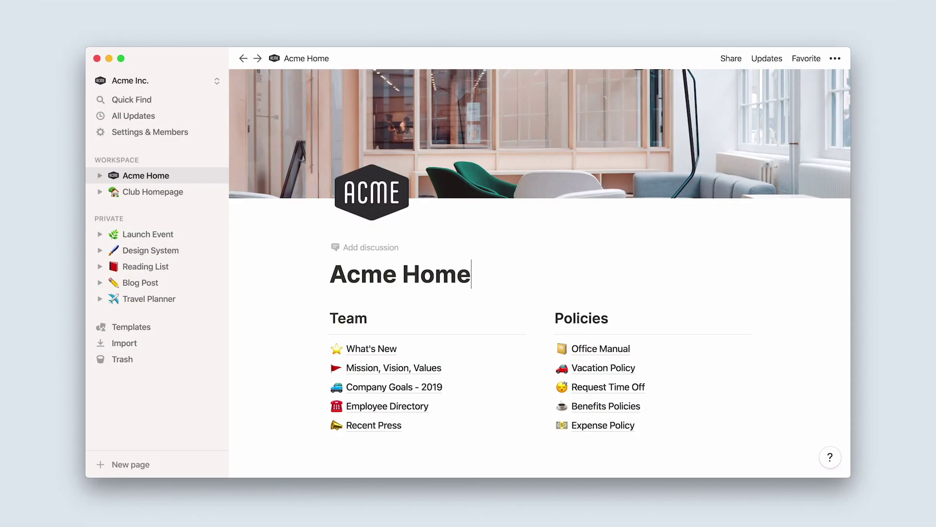
Finish Acme Home's description, nest Request Time Off under Vacation Policy, and open Launch Event.
{"action": "key", "text": "Return"}
{"action": "type", "text": "Acme's one source of truth for important information, policies, announcements and more."}
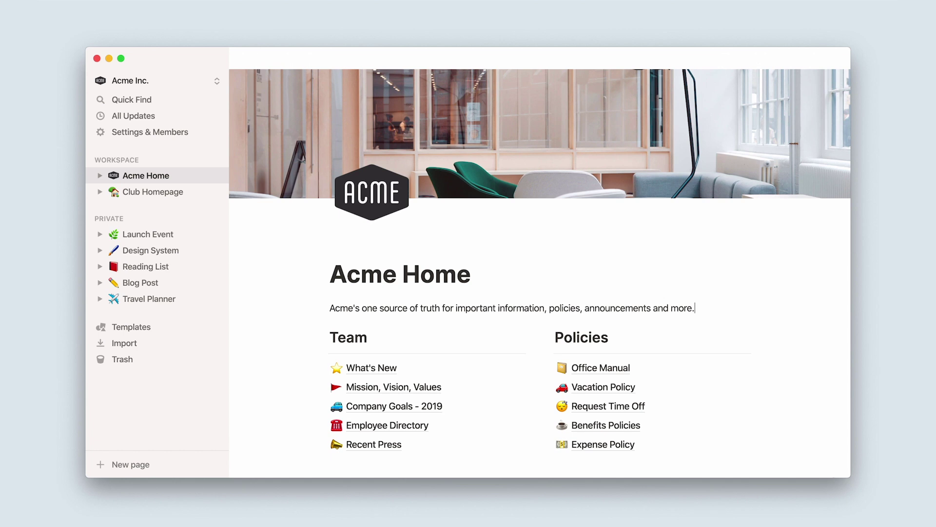
{"action": "left_click_drag", "start_coordinate": [667, 403], "coordinate": [668, 388]}
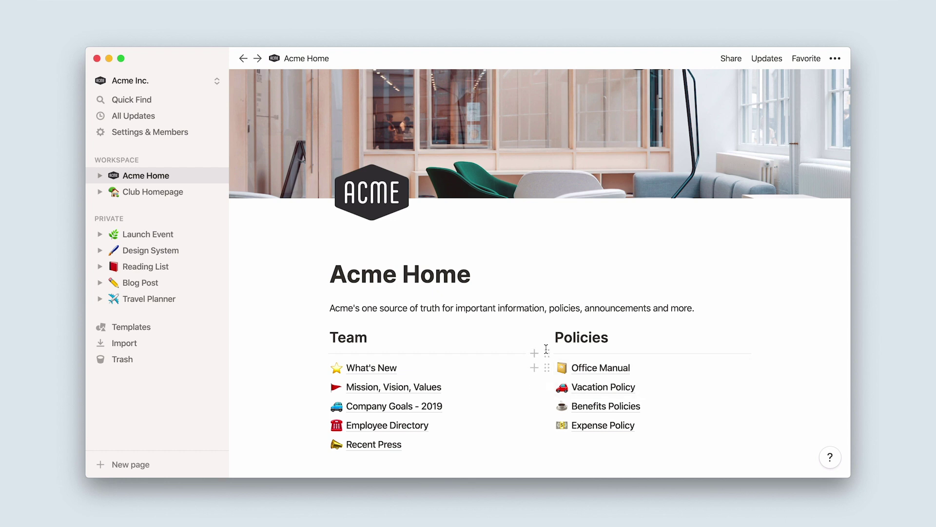
{"action": "left_click", "coordinate": [174, 236]}
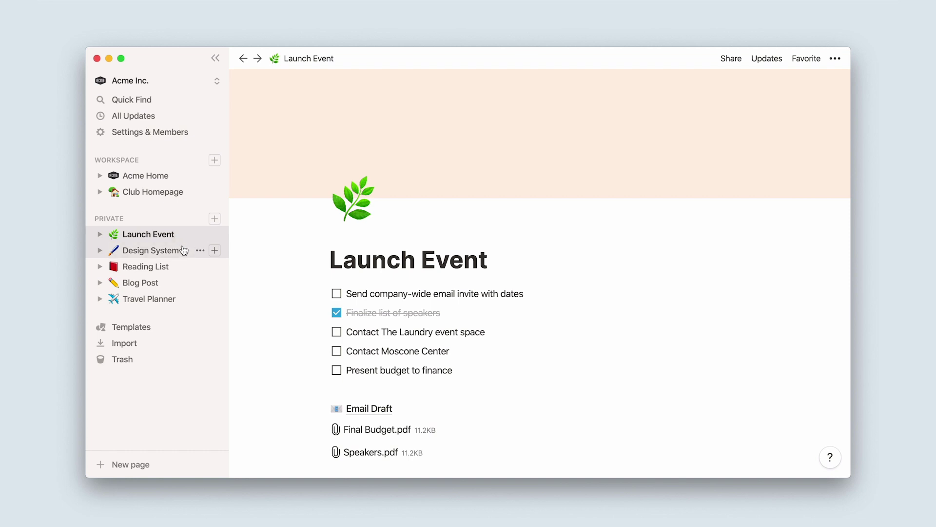
On the Design System page, invite the first workspace member with Can comment access.
{"action": "left_click", "coordinate": [184, 250]}
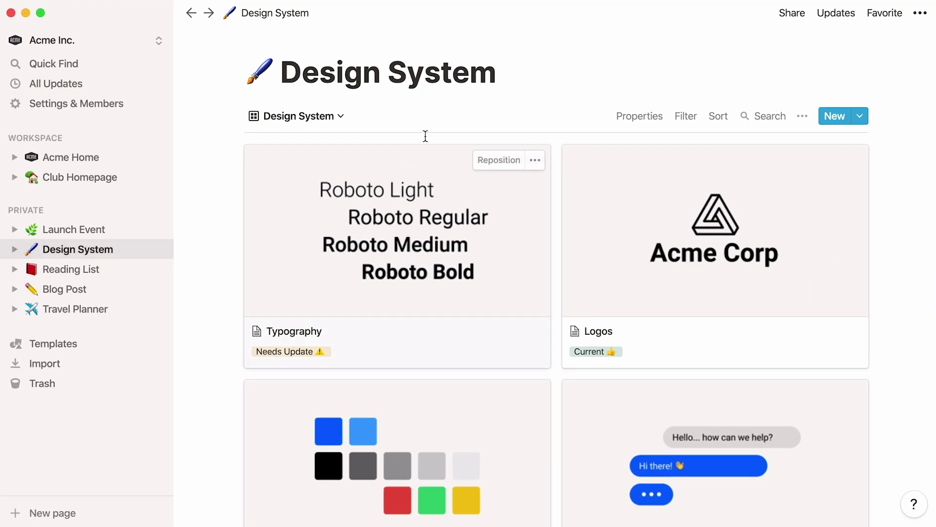
{"action": "left_click", "coordinate": [787, 21]}
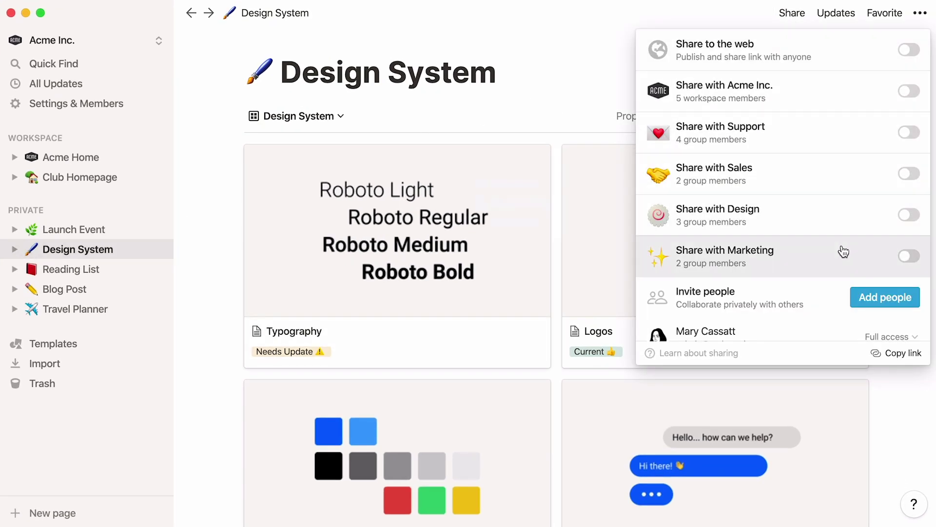
{"action": "left_click", "coordinate": [853, 301]}
{"action": "type", "text": "claud"}
{"action": "key", "text": "Return"}
{"action": "left_click", "coordinate": [567, 71]}
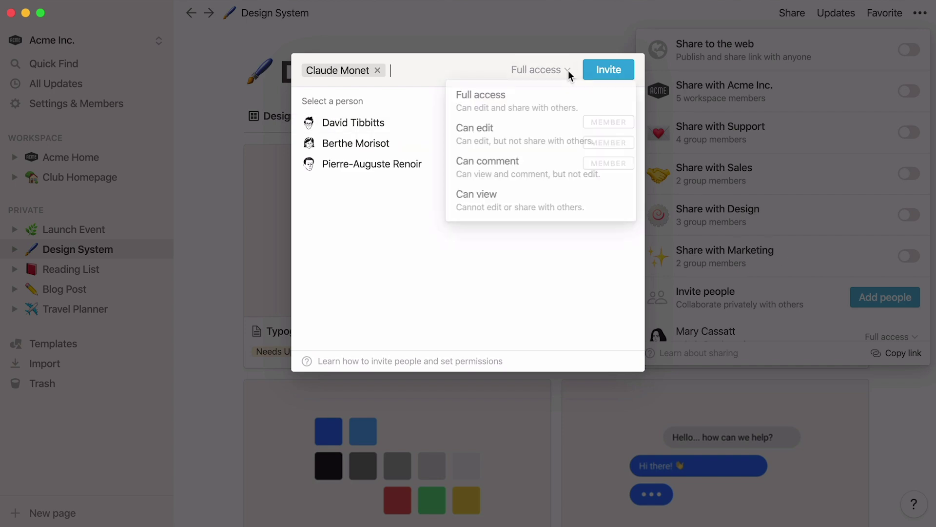
{"action": "left_click", "coordinate": [614, 163]}
{"action": "left_click", "coordinate": [616, 73]}
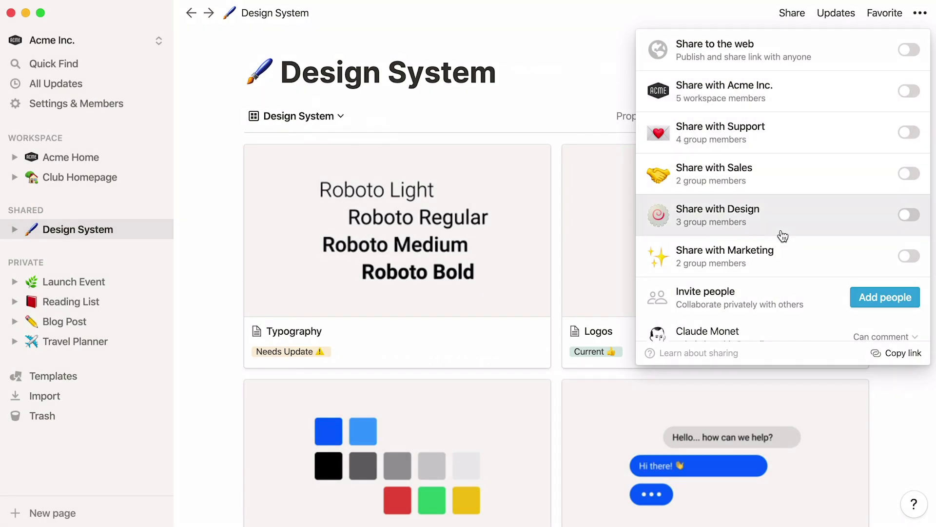
Invite a second workspace member to Design System, also with Can comment access.
{"action": "left_click", "coordinate": [854, 297]}
{"action": "type", "text": "berthe"}
{"action": "key", "text": "Return"}
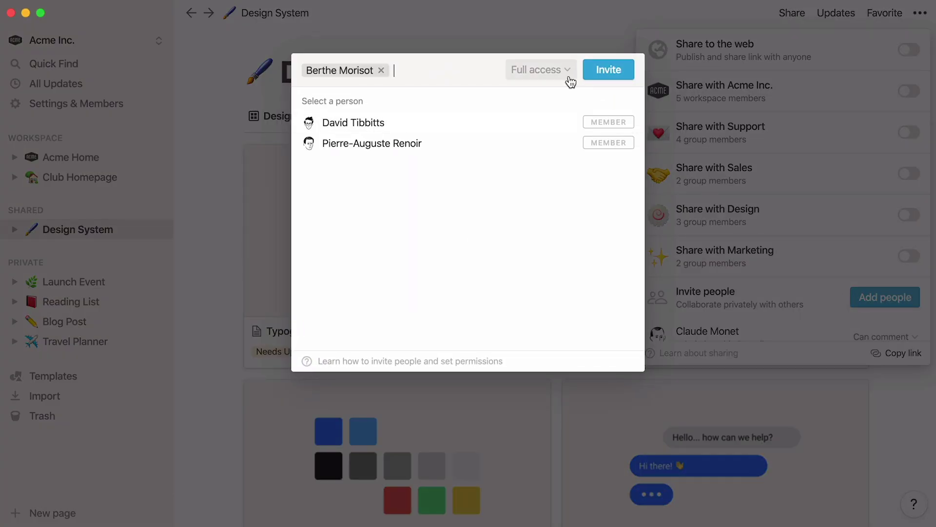
{"action": "left_click", "coordinate": [568, 73]}
{"action": "left_click", "coordinate": [611, 167]}
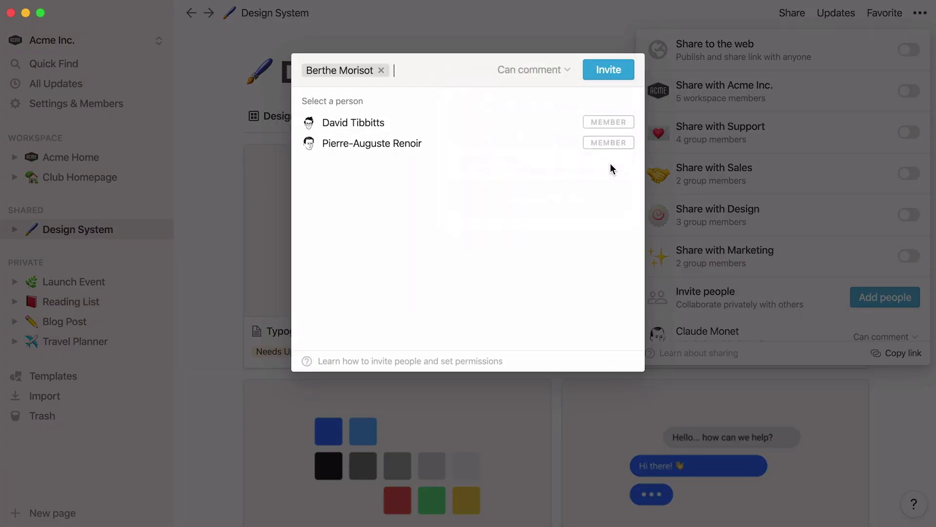
{"action": "left_click", "coordinate": [627, 73]}
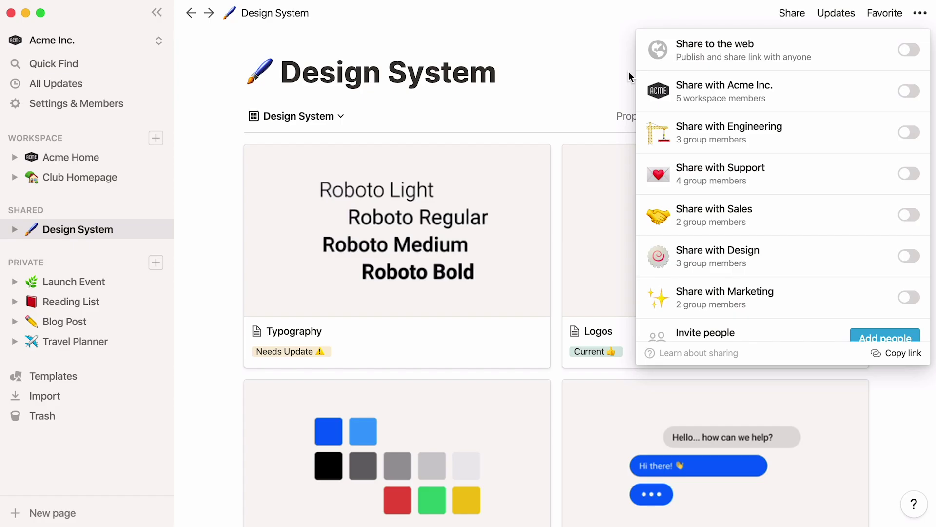
Browse the Settings & Members Groups list: Engineering, Support, Sales, Design and Marketing.
{"action": "left_click", "coordinate": [132, 103]}
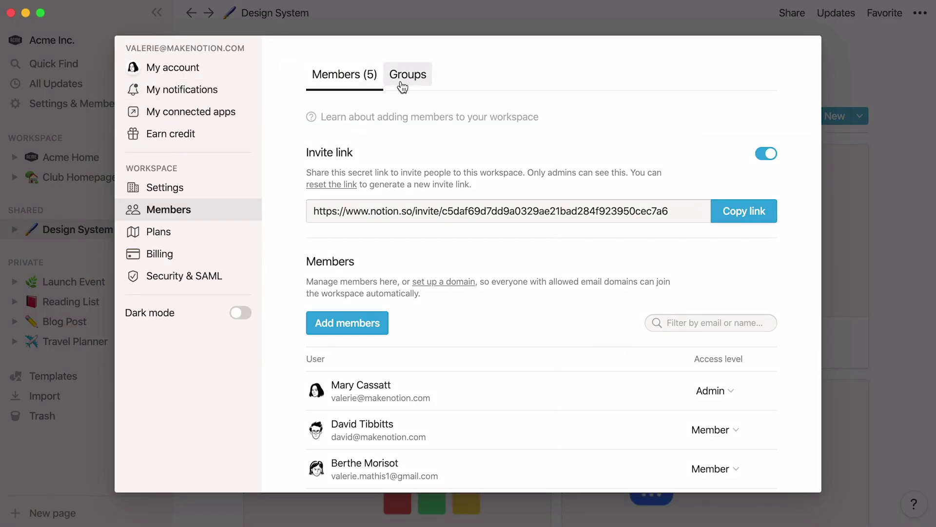
{"action": "left_click", "coordinate": [403, 82]}
{"action": "scroll", "coordinate": [277, 148], "scroll_direction": "down", "scroll_amount": 5}
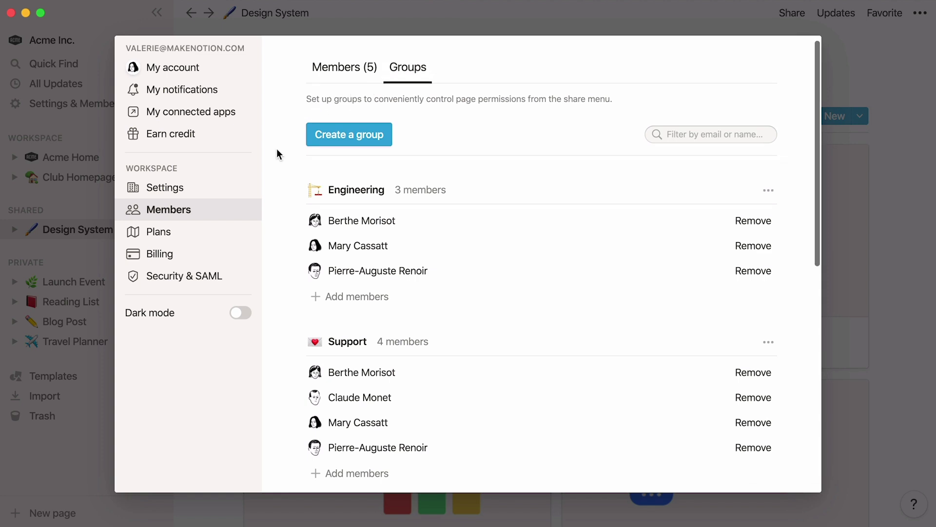
{"action": "scroll", "coordinate": [276, 148], "scroll_direction": "down", "scroll_amount": 5}
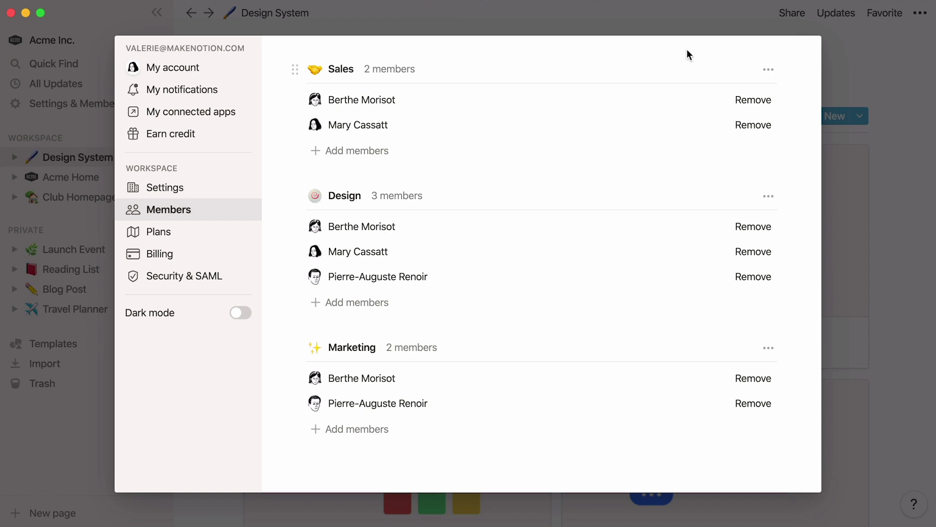
Change the Design group's access on Design System from full access to Can edit.
{"action": "left_click", "coordinate": [786, 19]}
{"action": "left_click", "coordinate": [785, 19]}
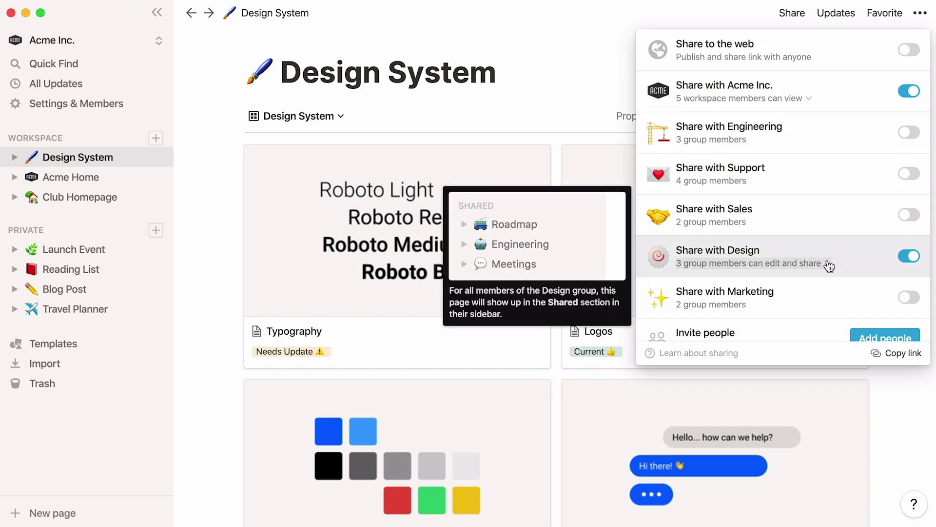
{"action": "left_click", "coordinate": [827, 264]}
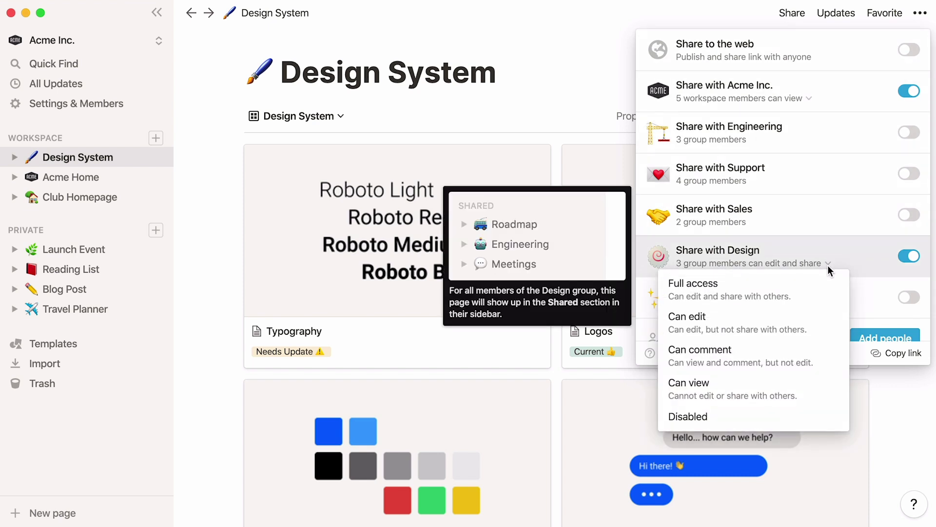
{"action": "left_click", "coordinate": [832, 327]}
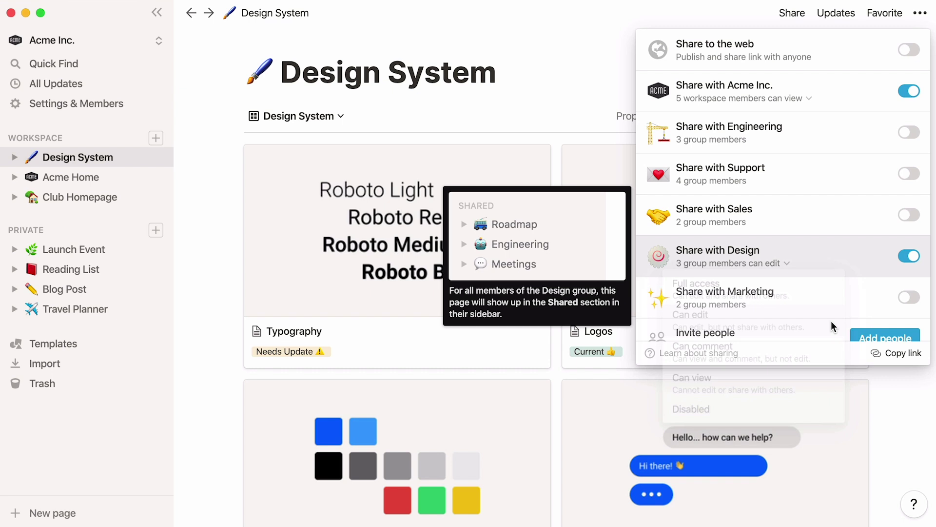
{"action": "left_click", "coordinate": [891, 399]}
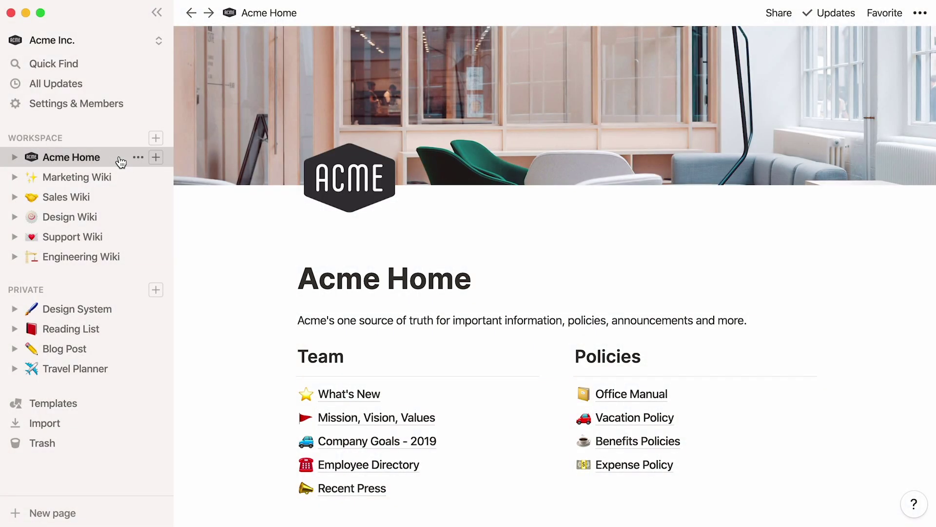
Open the Engineering Wiki page from the sidebar's Workspace section.
{"action": "left_click", "coordinate": [128, 261]}
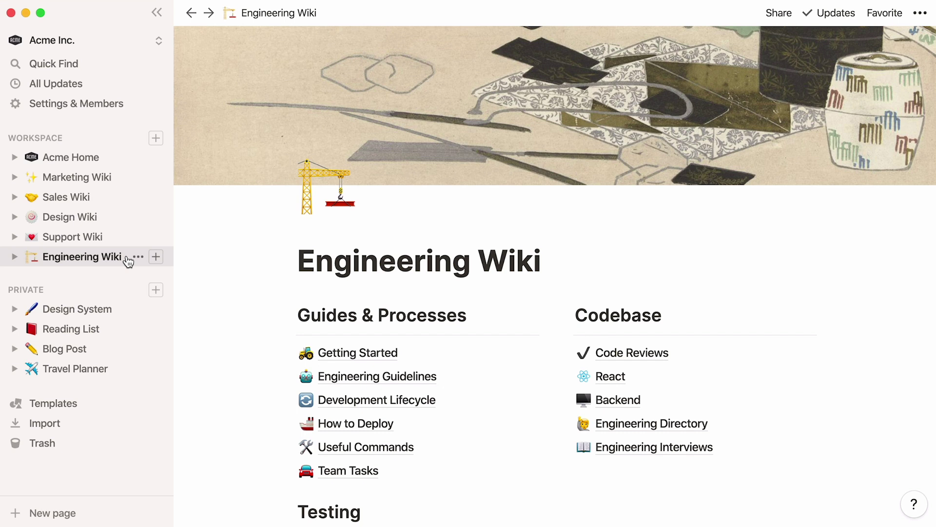
Review the Groups list in Settings & Members: Support, Sales, Design and Marketing, no Engineering.
{"action": "left_click", "coordinate": [131, 104]}
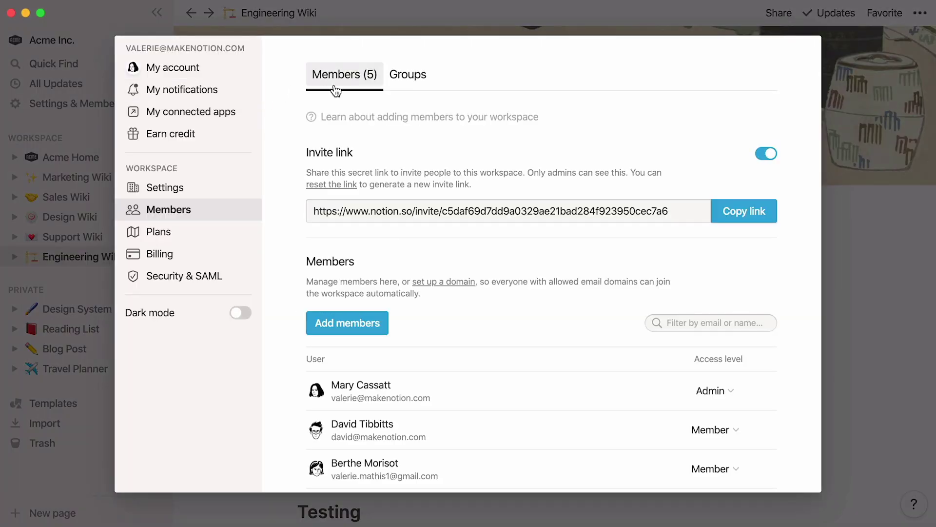
{"action": "left_click", "coordinate": [413, 82]}
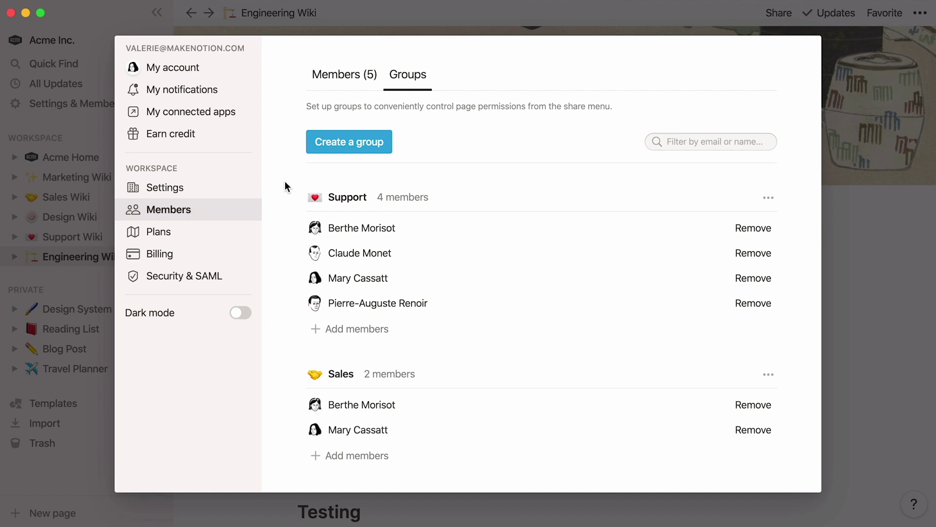
{"action": "scroll", "coordinate": [285, 187], "scroll_direction": "down", "scroll_amount": 5}
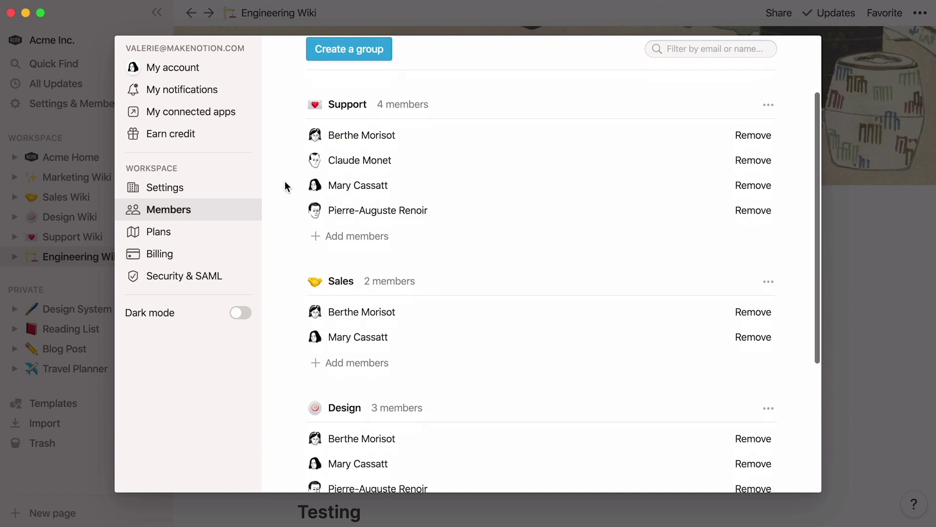
{"action": "scroll", "coordinate": [285, 183], "scroll_direction": "down", "scroll_amount": 5}
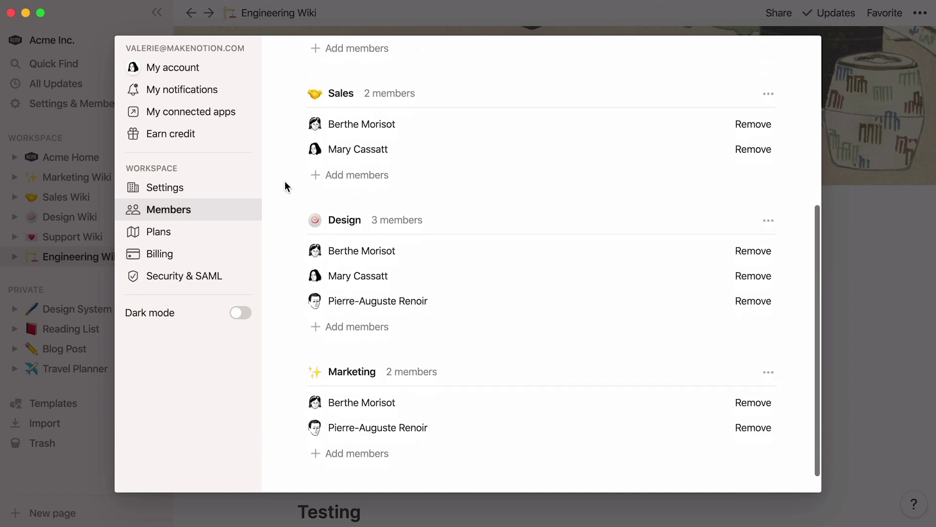
{"action": "scroll", "coordinate": [285, 181], "scroll_direction": "up", "scroll_amount": 10}
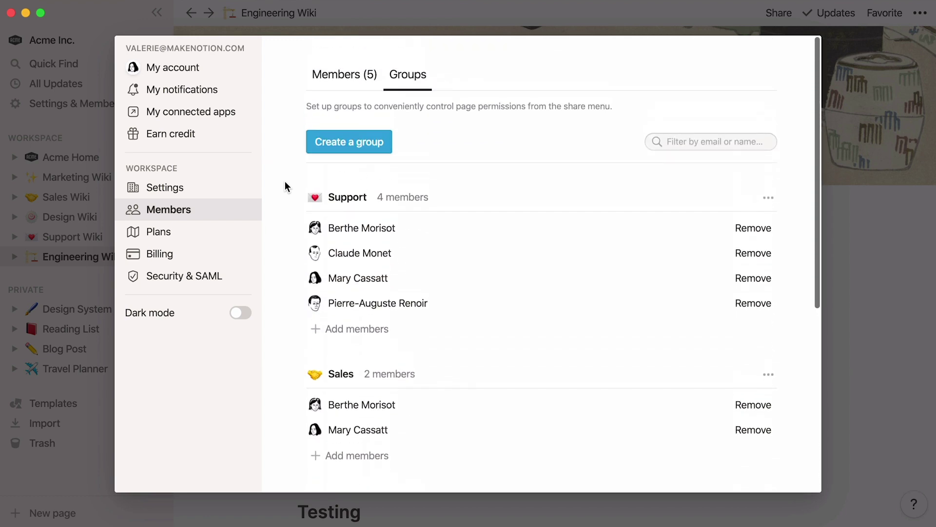
Create a new group named Engineering with a robot emoji icon.
{"action": "left_click", "coordinate": [334, 151]}
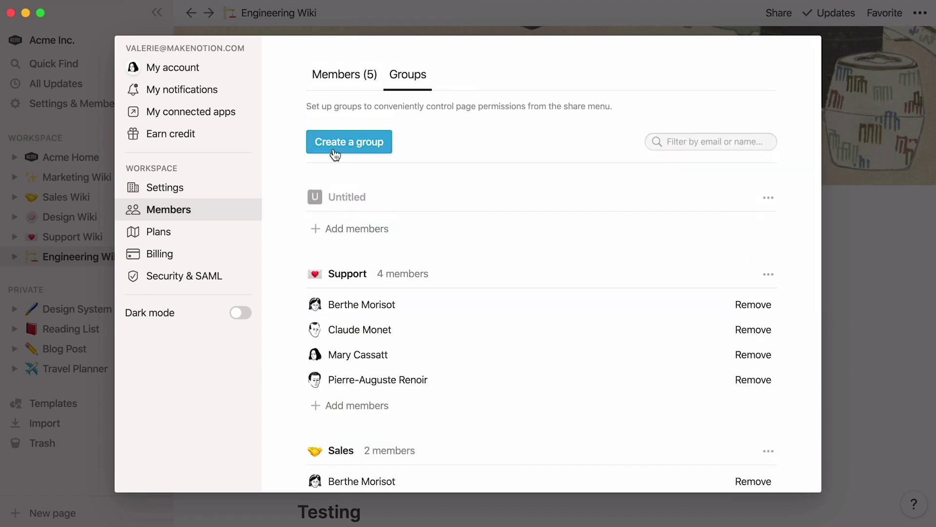
{"action": "type", "text": "Engineering"}
{"action": "left_click", "coordinate": [315, 197]}
{"action": "type", "text": "robot"}
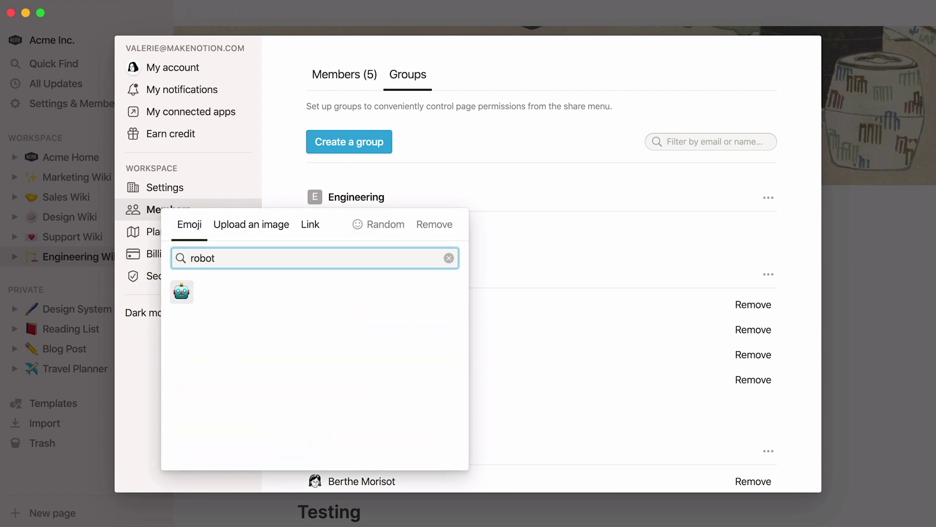
{"action": "key", "text": "Return"}
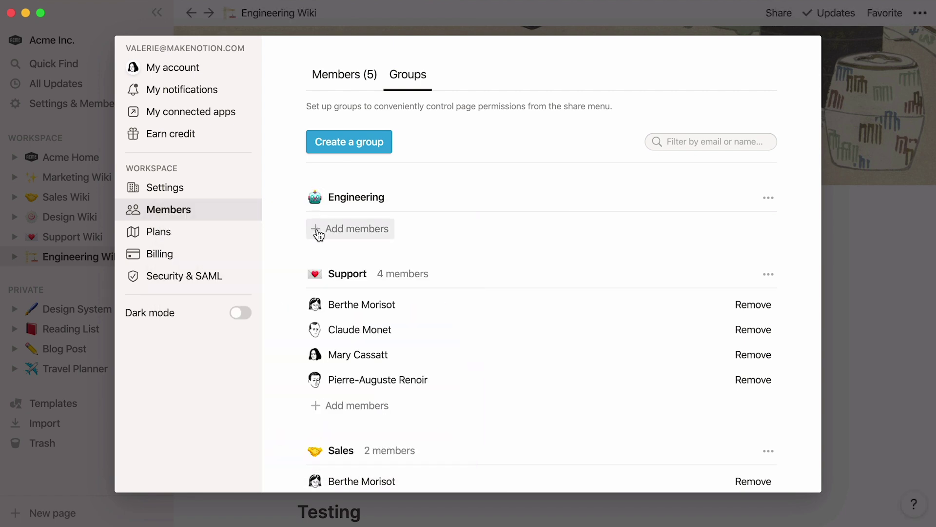
Add three workspace members to the Engineering group.
{"action": "left_click", "coordinate": [316, 228]}
{"action": "type", "text": "claude"}
{"action": "key", "text": "Return"}
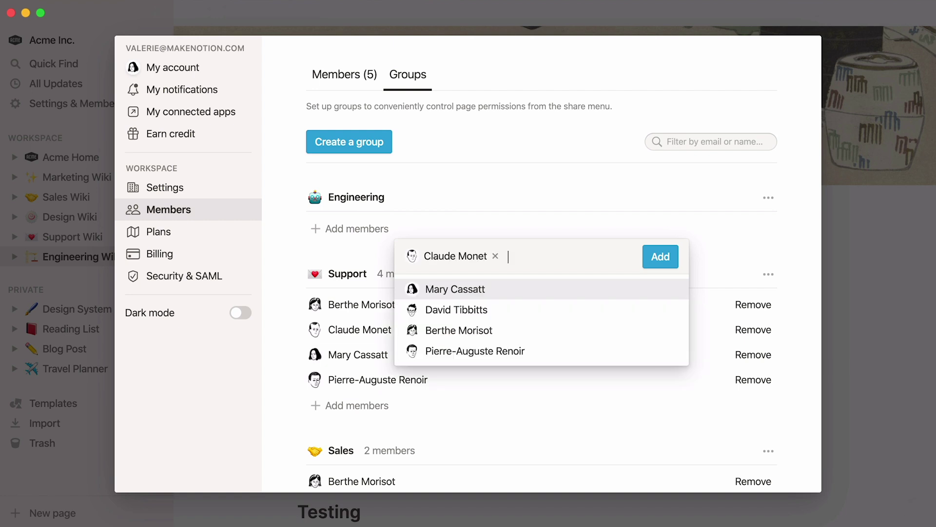
{"action": "type", "text": "berth"}
{"action": "key", "text": "Return"}
{"action": "type", "text": "mary"}
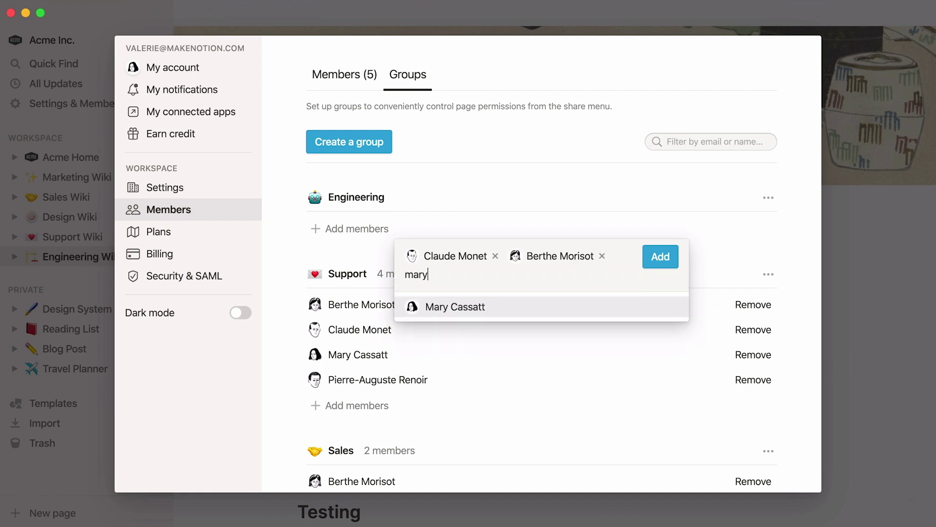
{"action": "key", "text": "Return"}
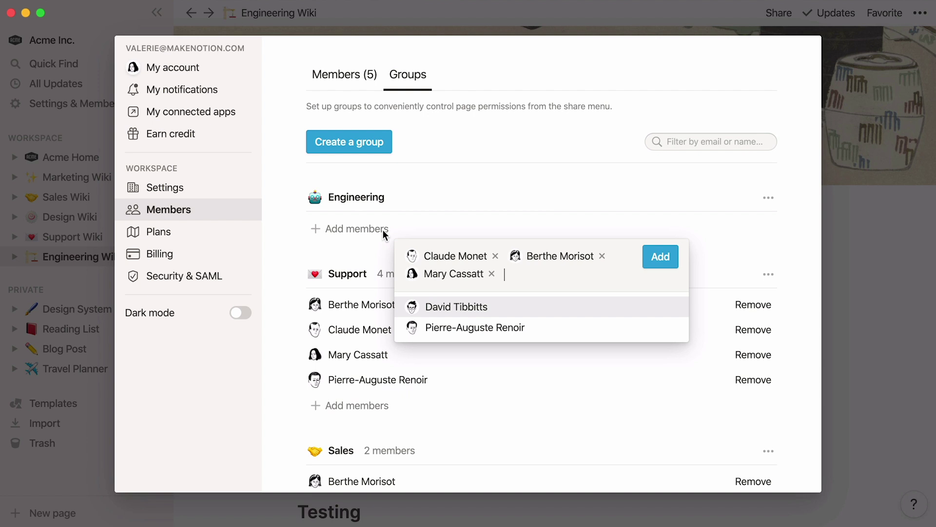
{"action": "left_click", "coordinate": [650, 268]}
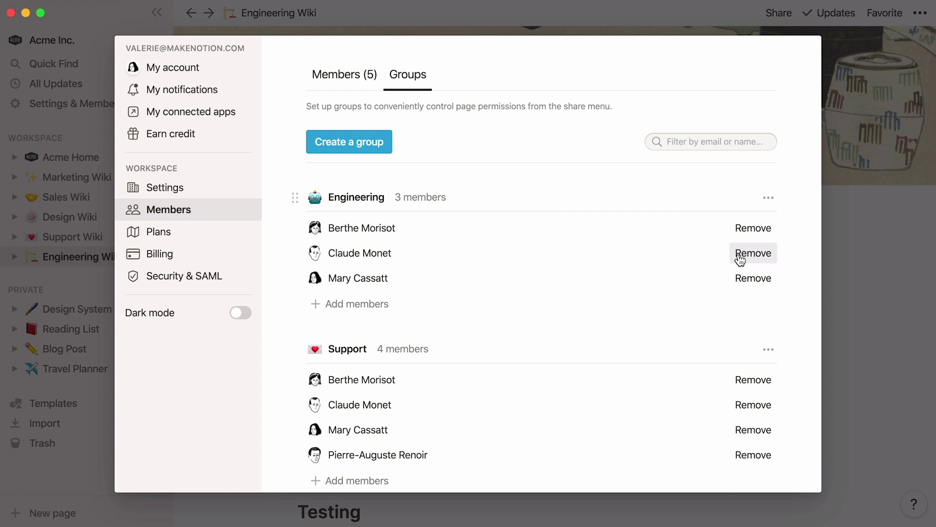
{"action": "left_click", "coordinate": [776, 198]}
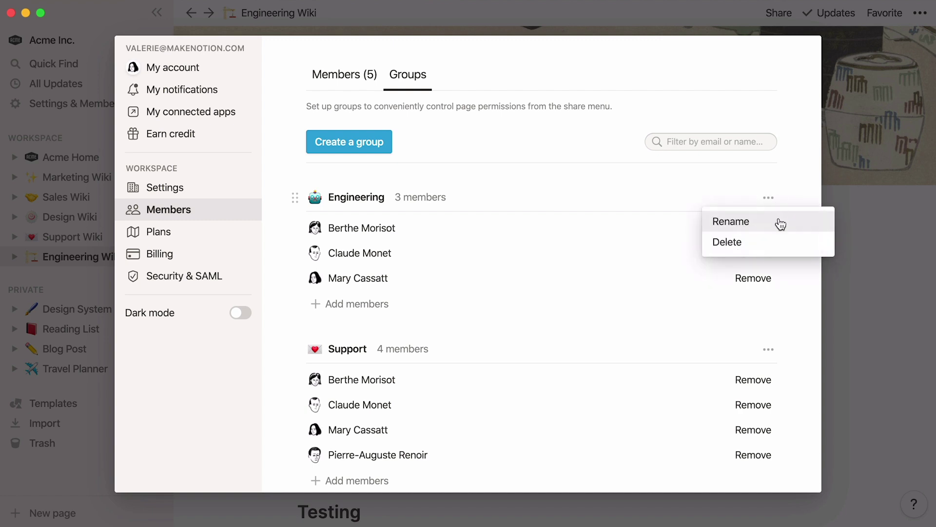
{"action": "left_click", "coordinate": [797, 187]}
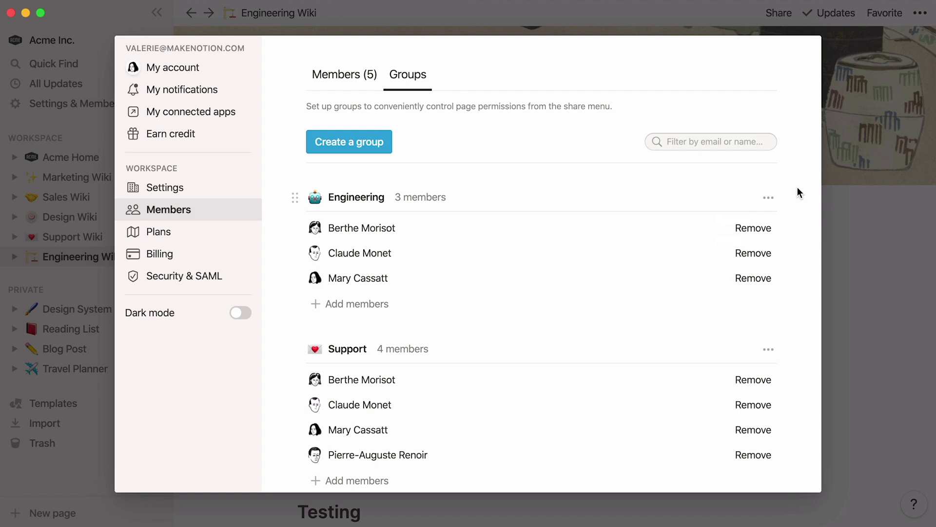
Return to Engineering Wiki and review its sharing rows, including the 3-member Engineering group.
{"action": "left_click", "coordinate": [850, 252]}
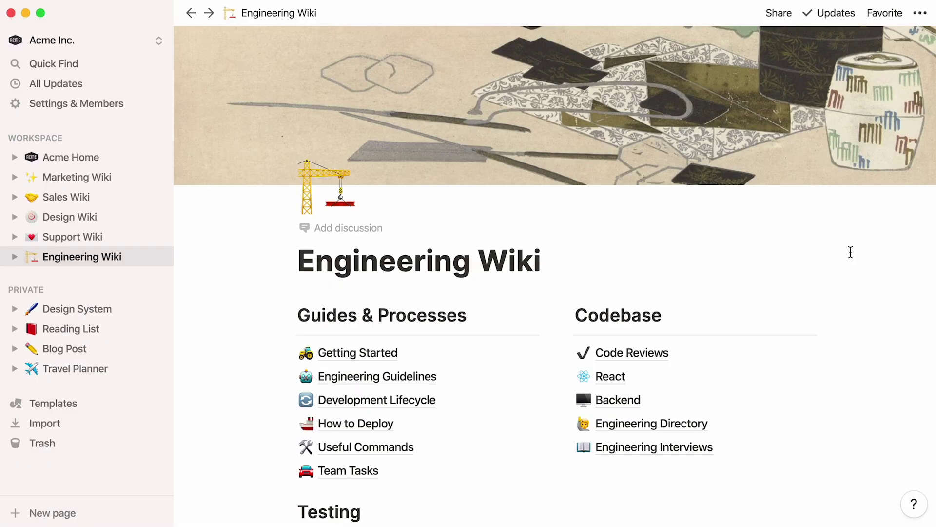
{"action": "left_click", "coordinate": [779, 14]}
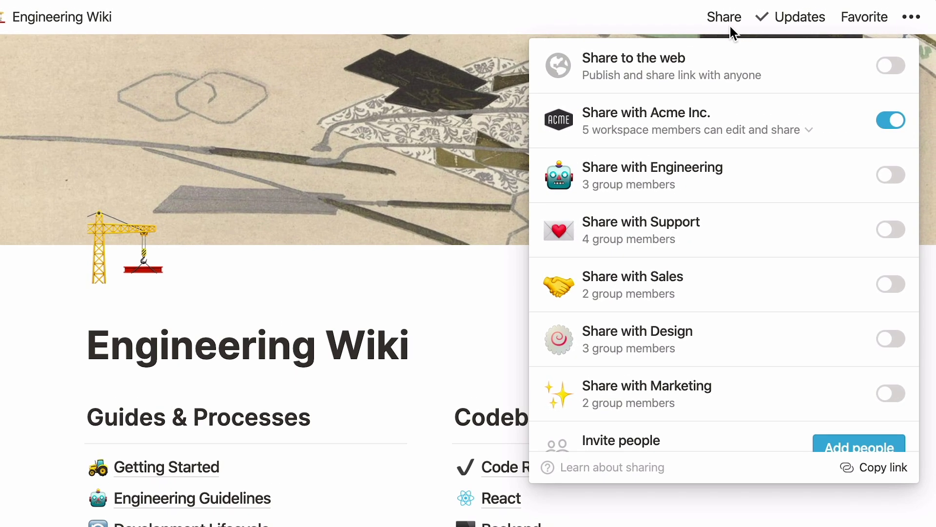
{"action": "mouse_move", "coordinate": [806, 71]}
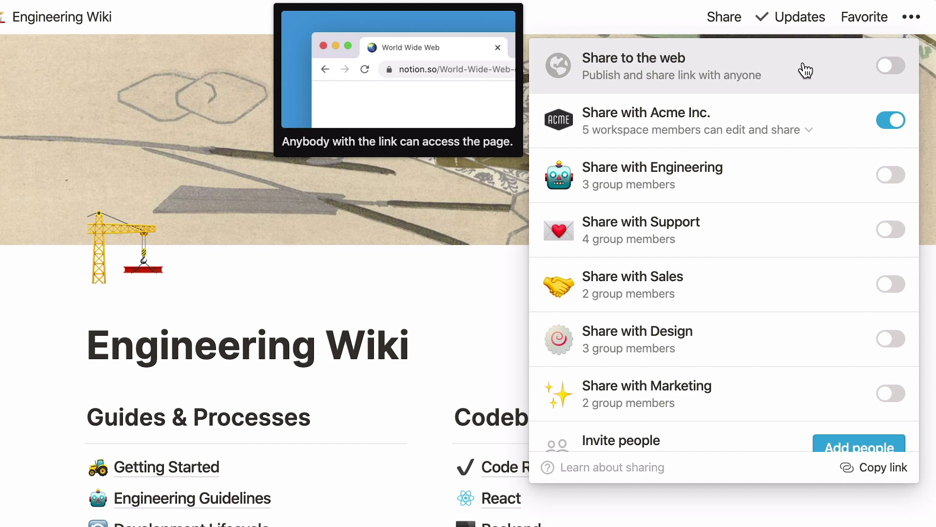
{"action": "mouse_move", "coordinate": [834, 111]}
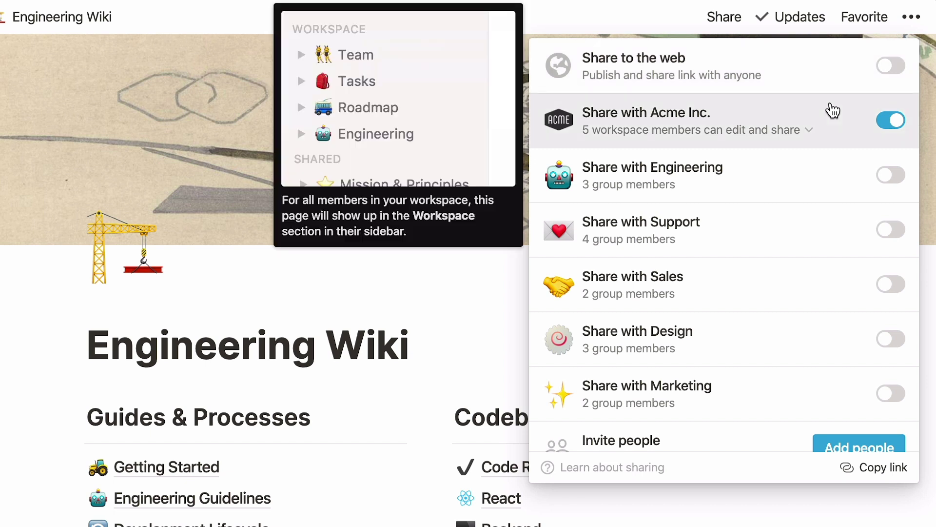
{"action": "scroll", "coordinate": [833, 111], "scroll_direction": "down", "scroll_amount": 1}
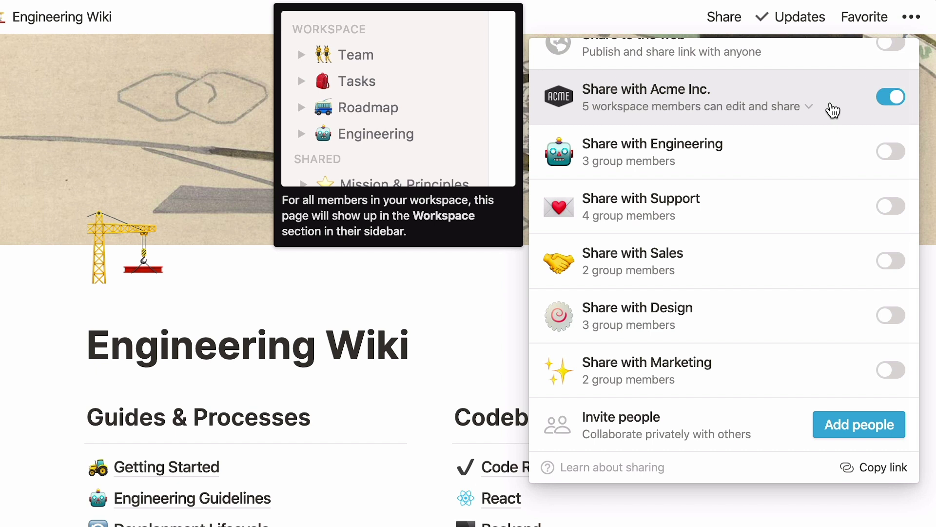
{"action": "mouse_move", "coordinate": [758, 169]}
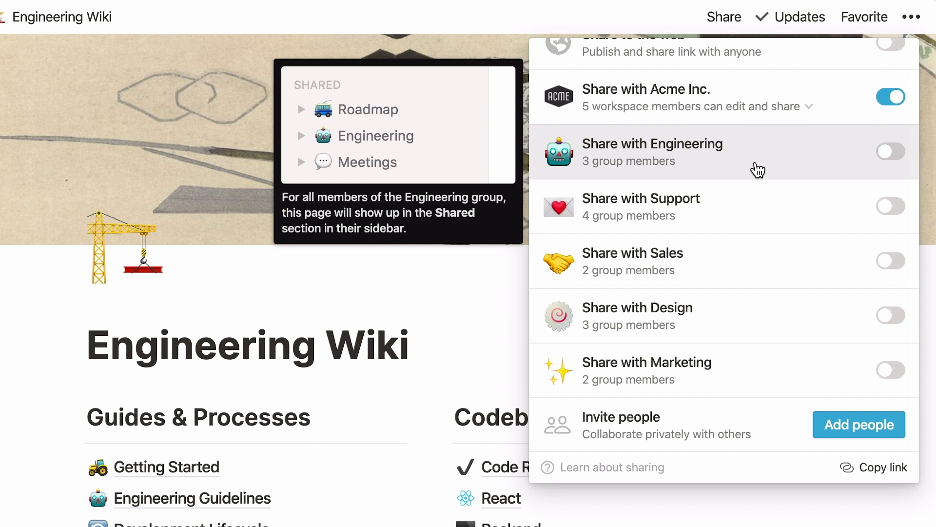
{"action": "scroll", "coordinate": [758, 170], "scroll_direction": "up", "scroll_amount": 1}
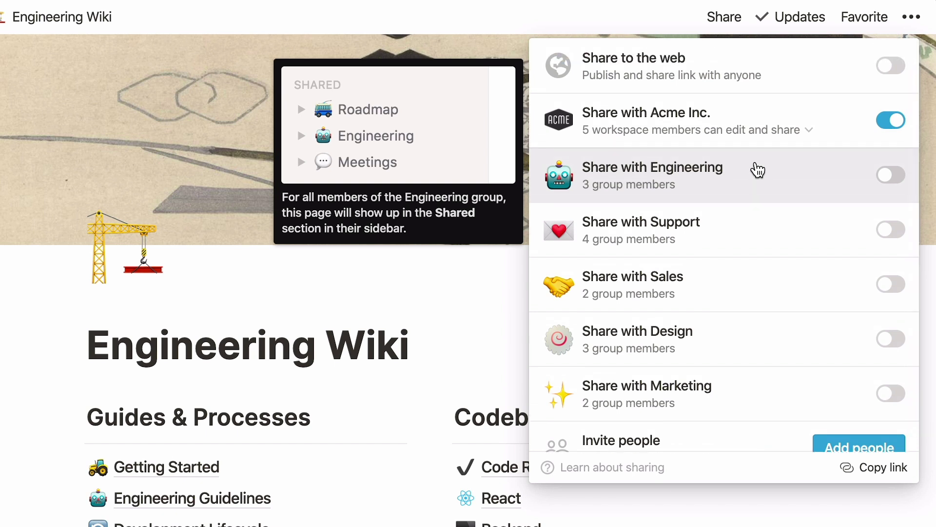
{"action": "mouse_move", "coordinate": [873, 126]}
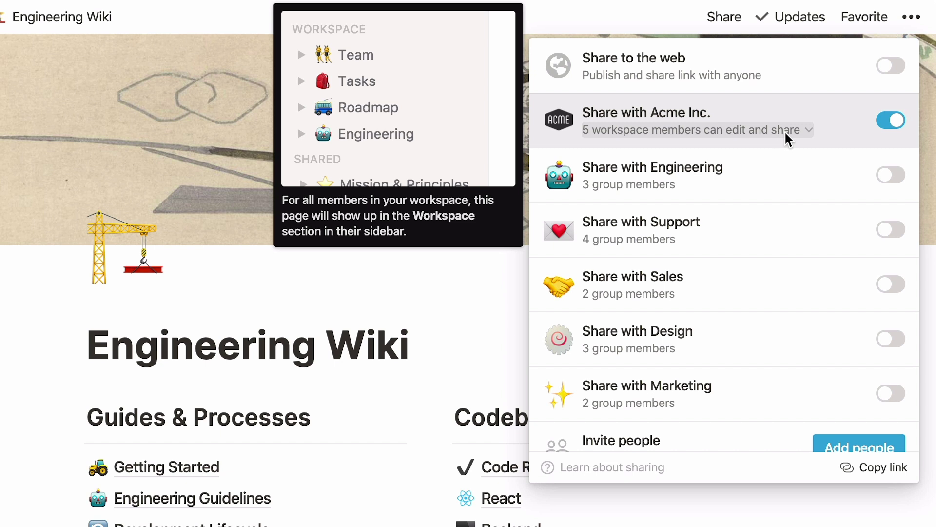
Turn on sharing with the Engineering group and set its access to Can edit.
{"action": "left_click", "coordinate": [897, 175]}
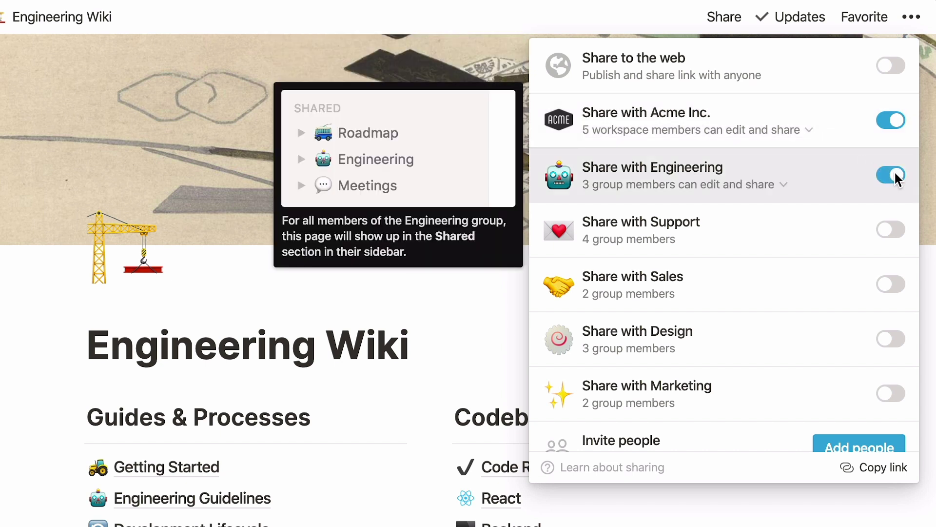
{"action": "left_click", "coordinate": [782, 190]}
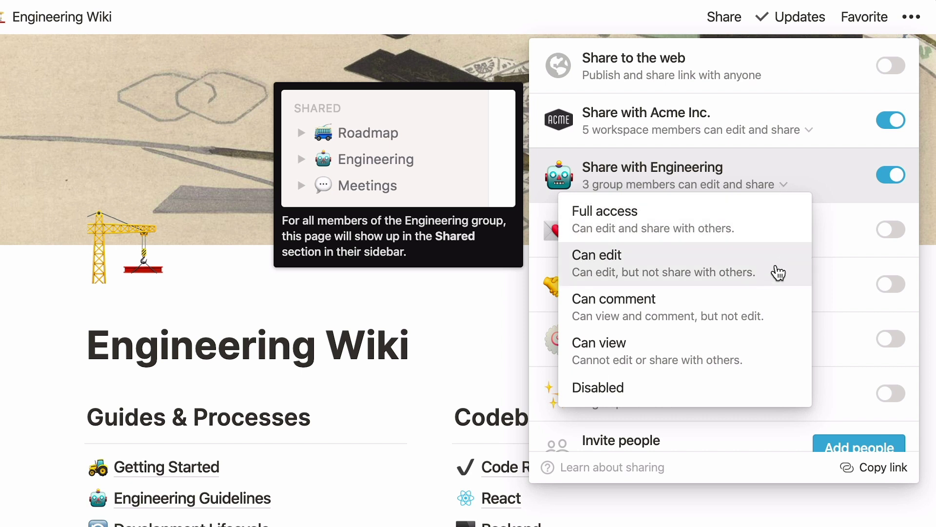
{"action": "left_click", "coordinate": [779, 278]}
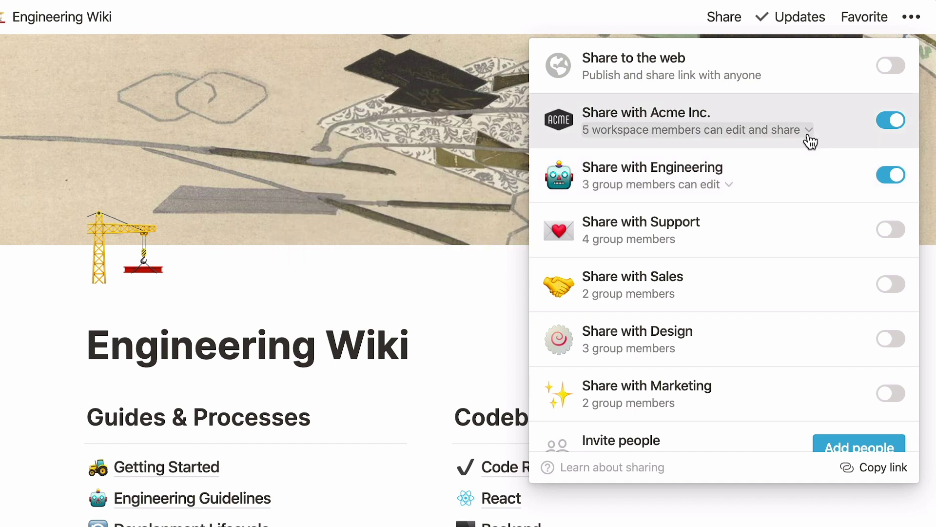
Set the Acme Inc. workspace's access to the Engineering Wiki to Can view.
{"action": "mouse_move", "coordinate": [811, 140]}
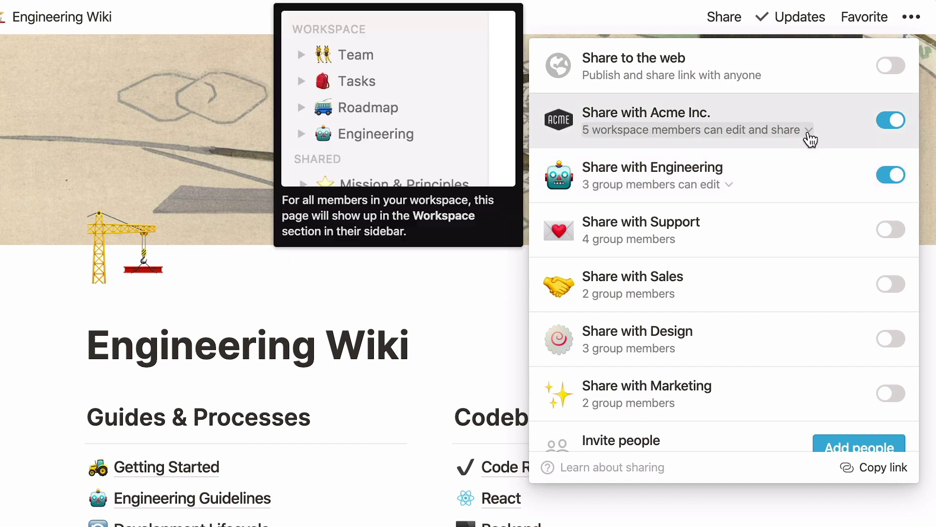
{"action": "left_click", "coordinate": [809, 135]}
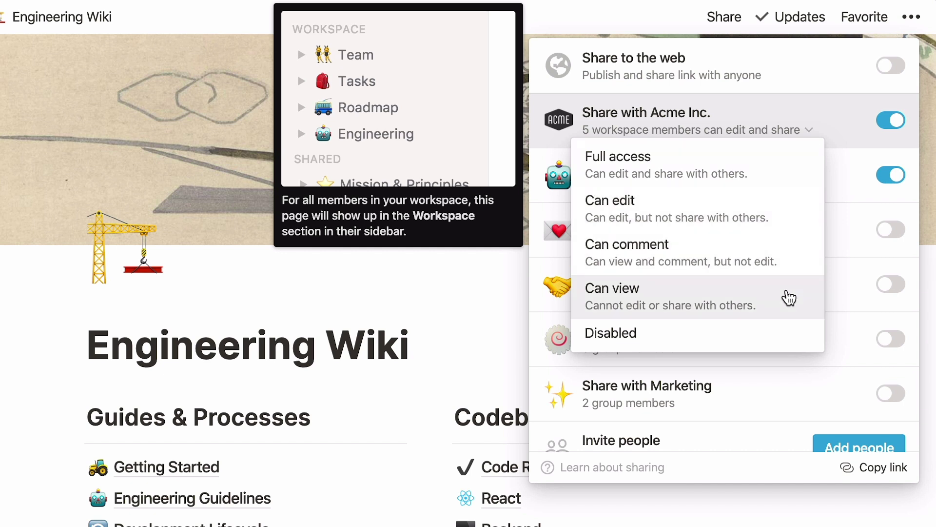
{"action": "left_click", "coordinate": [788, 297]}
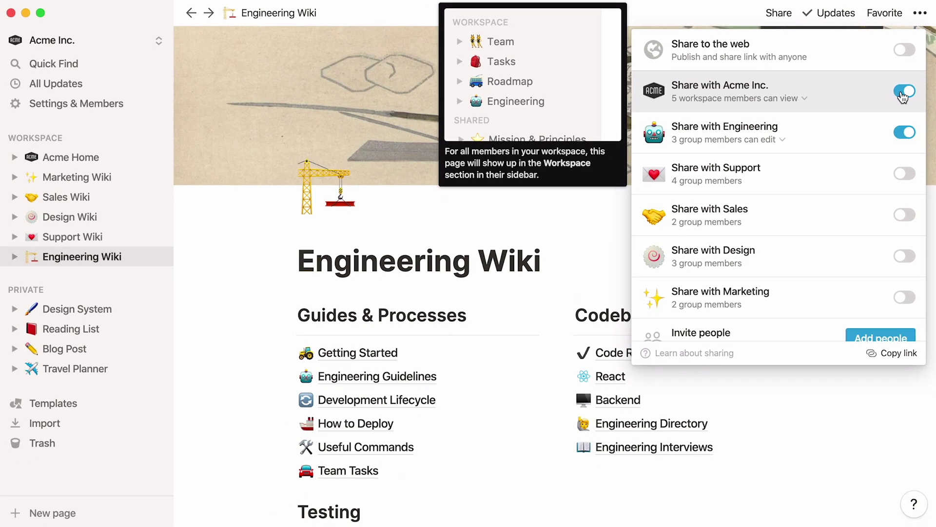
Turn off Acme Inc. workspace sharing for Engineering Wiki, confirming Move to Private.
{"action": "left_click", "coordinate": [892, 123]}
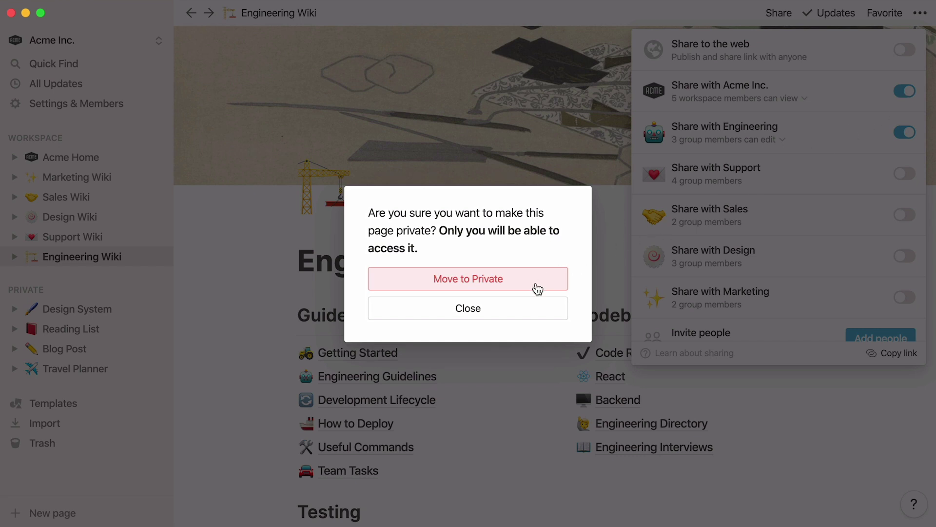
{"action": "left_click", "coordinate": [537, 288]}
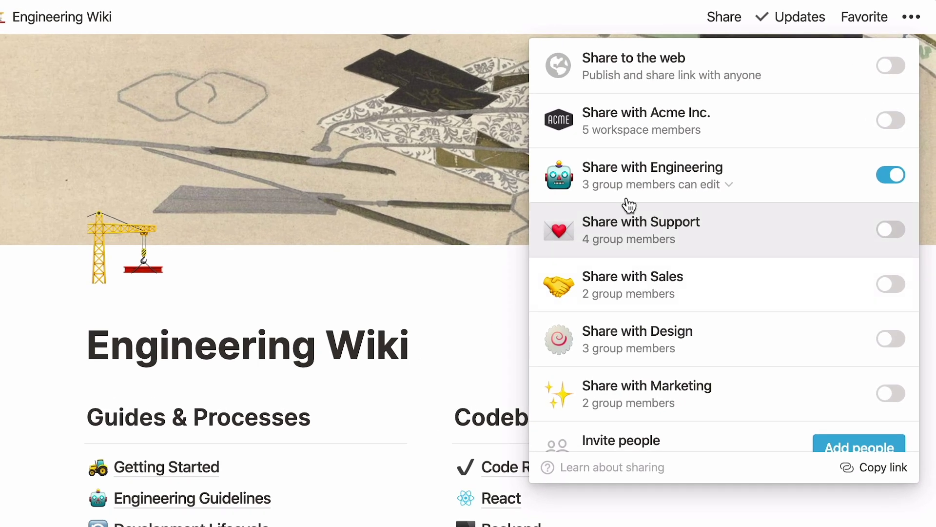
{"action": "mouse_move", "coordinate": [785, 101]}
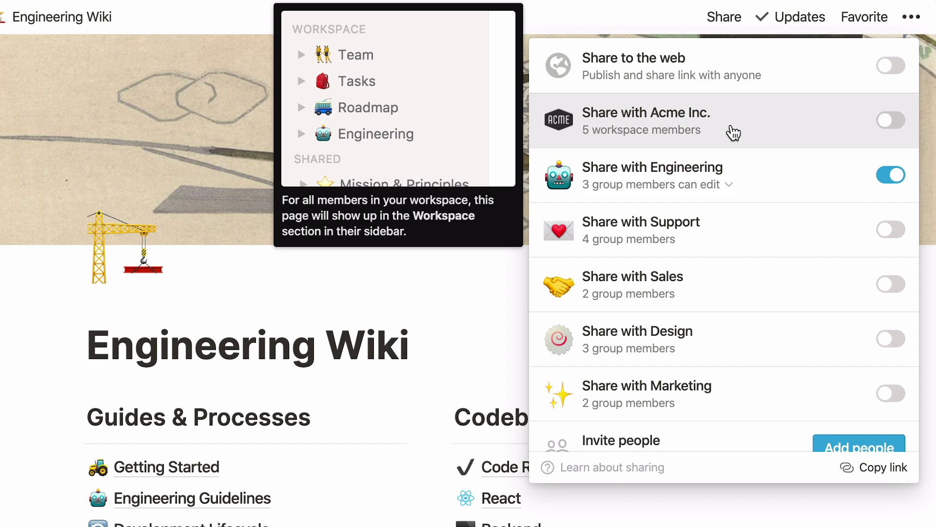
{"action": "mouse_move", "coordinate": [762, 185]}
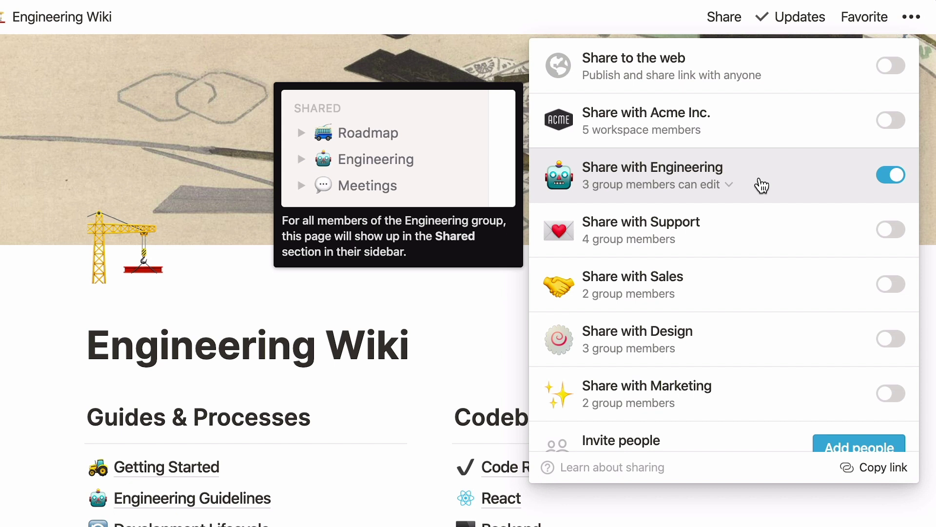
Share Engineering Wiki with the whole Acme Inc. workspace again at Can edit.
{"action": "left_click", "coordinate": [892, 121]}
{"action": "left_click", "coordinate": [432, 365]}
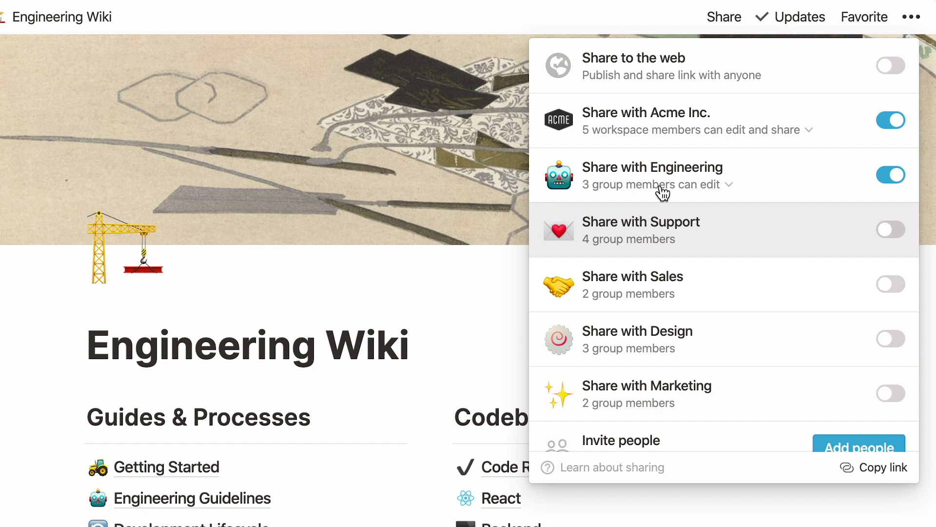
{"action": "left_click", "coordinate": [736, 142]}
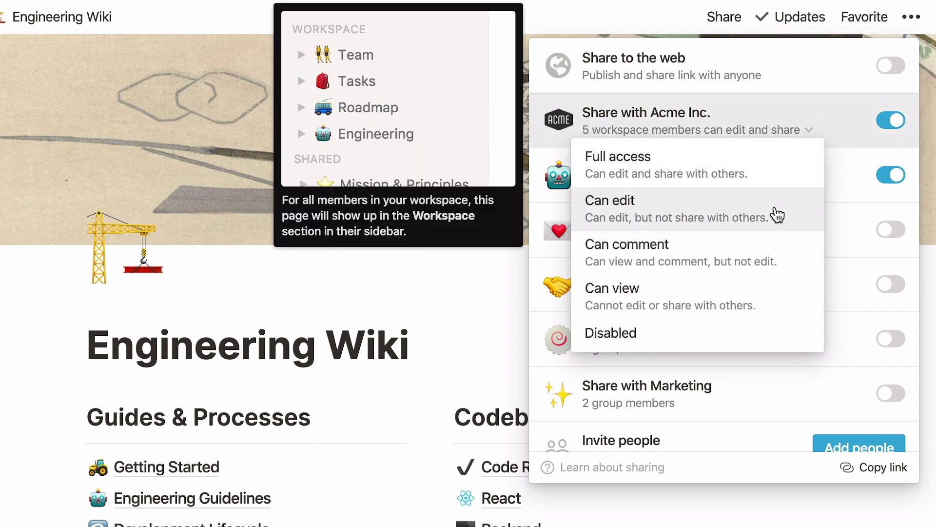
{"action": "left_click", "coordinate": [776, 214]}
Check the Engineering group's access, then turn Acme Inc. sharing off and confirm Move to Private.
{"action": "left_click", "coordinate": [731, 187]}
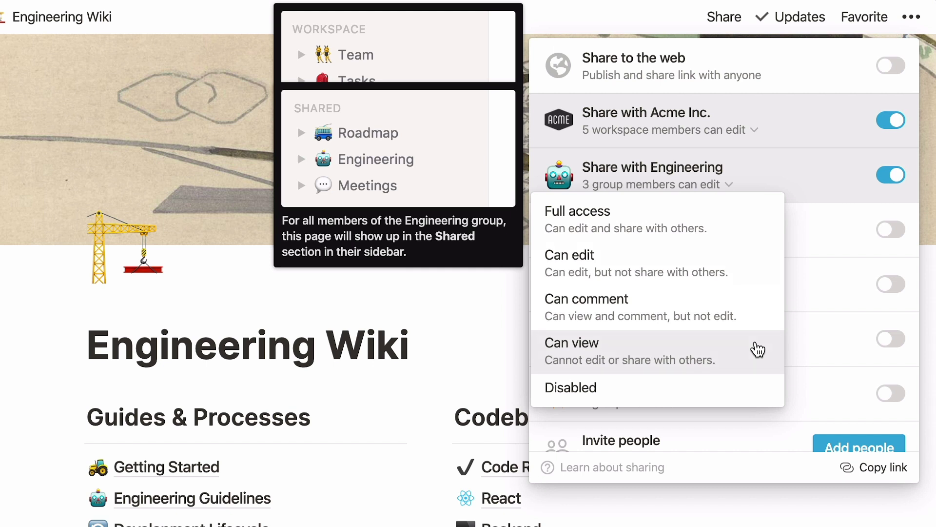
{"action": "left_click", "coordinate": [889, 122]}
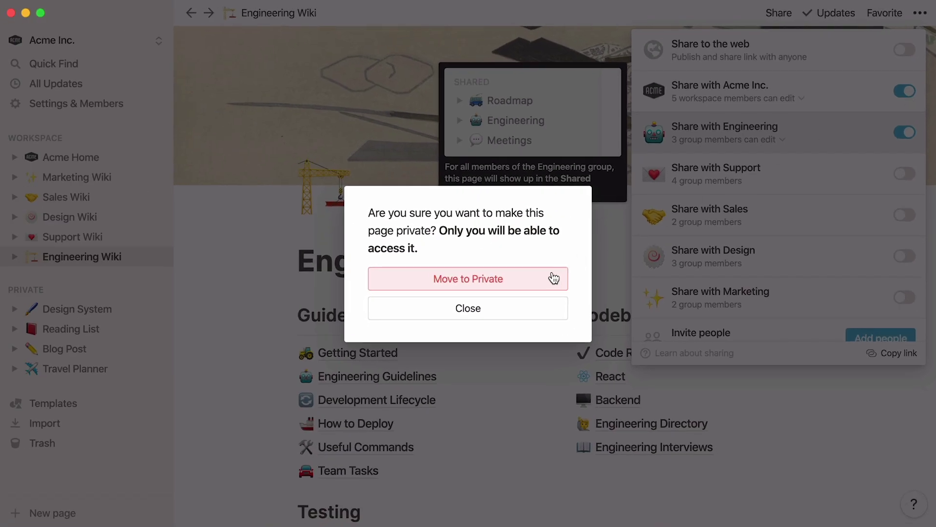
{"action": "left_click", "coordinate": [556, 273]}
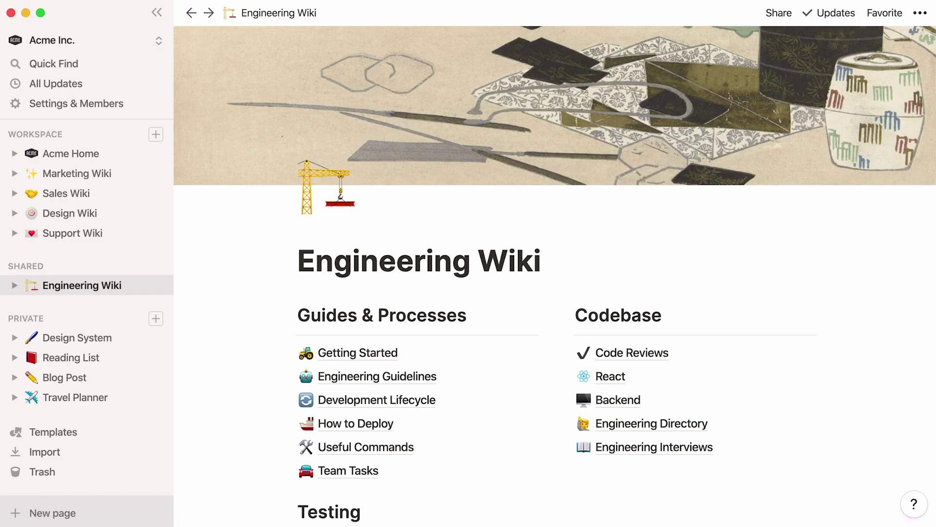